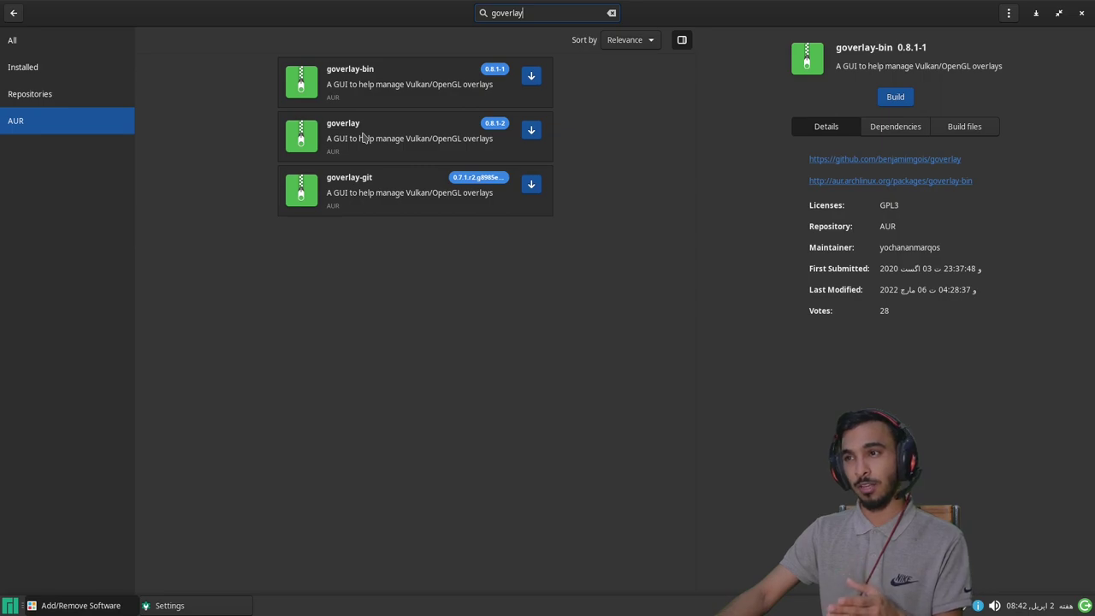
# View the details of the AUR packages goverlay and goverlay-git, and close the software manager.
pyautogui.click(384, 139)
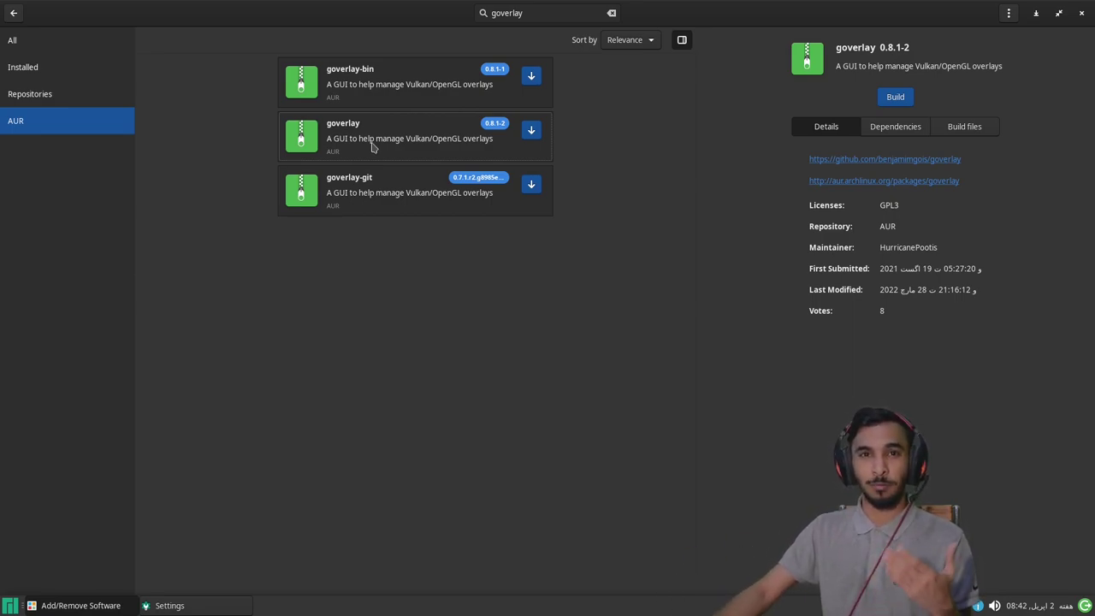
pyautogui.click(329, 198)
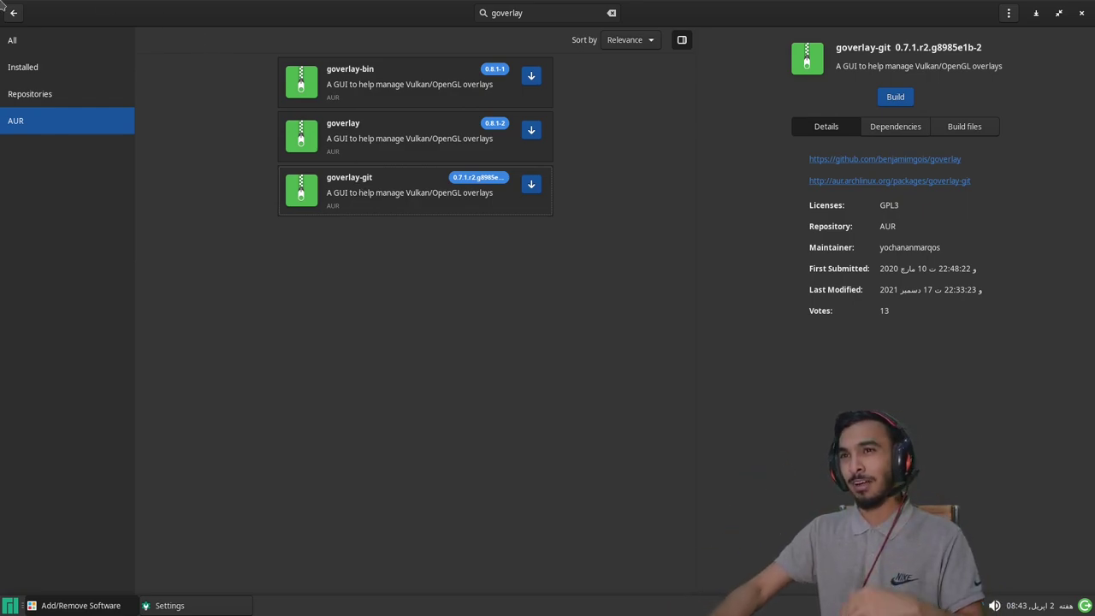
pyautogui.click(1081, 13)
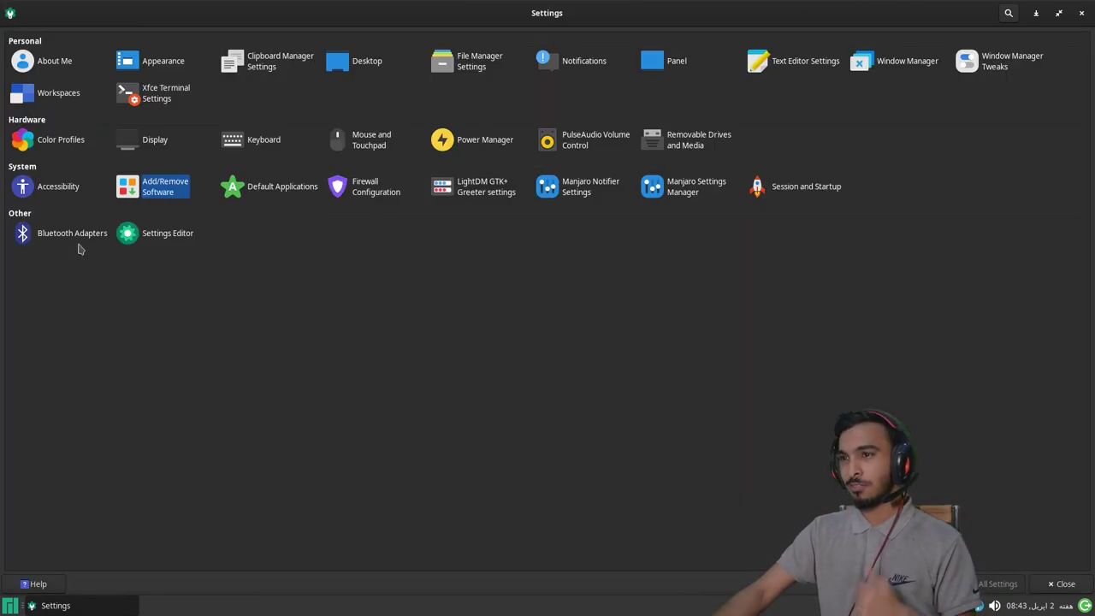
# Open the Default Applications settings and view the choices for web browser and mail reader.
pyautogui.click(254, 189)
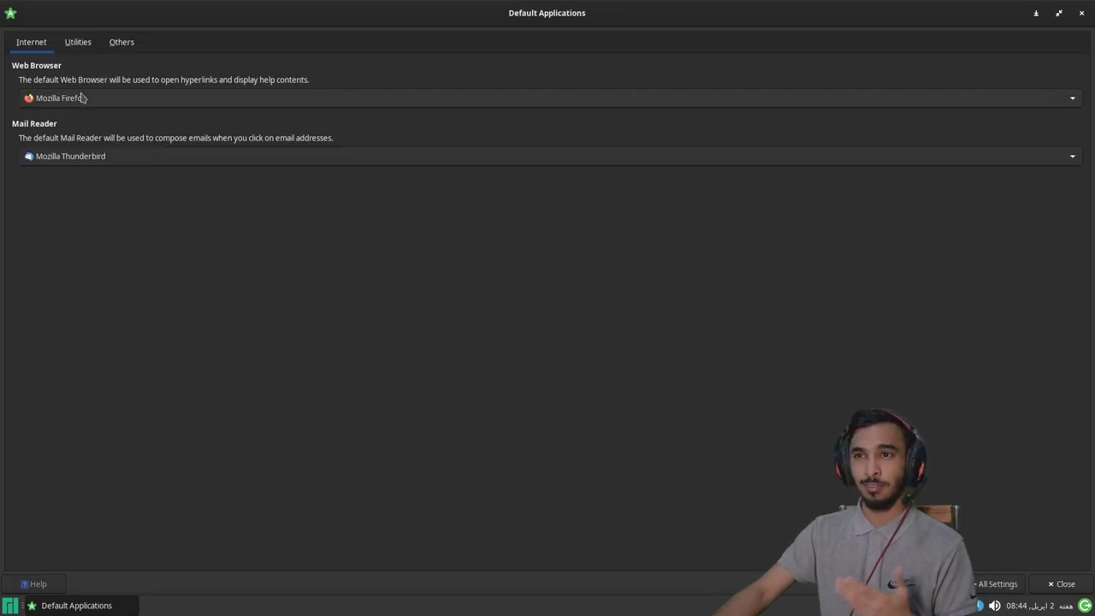
pyautogui.click(83, 98)
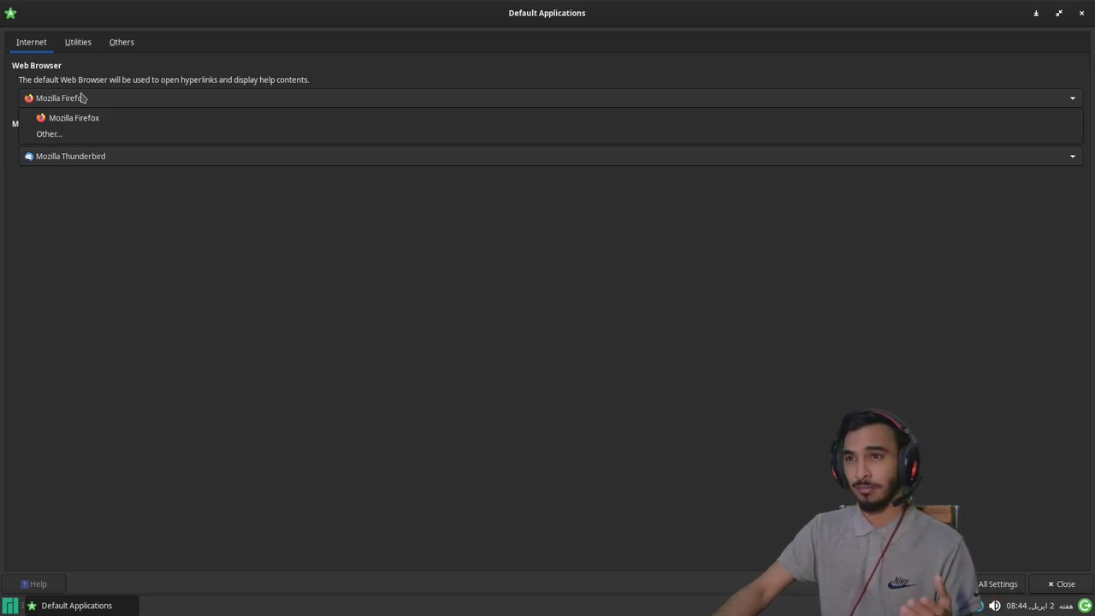
pyautogui.click(83, 98)
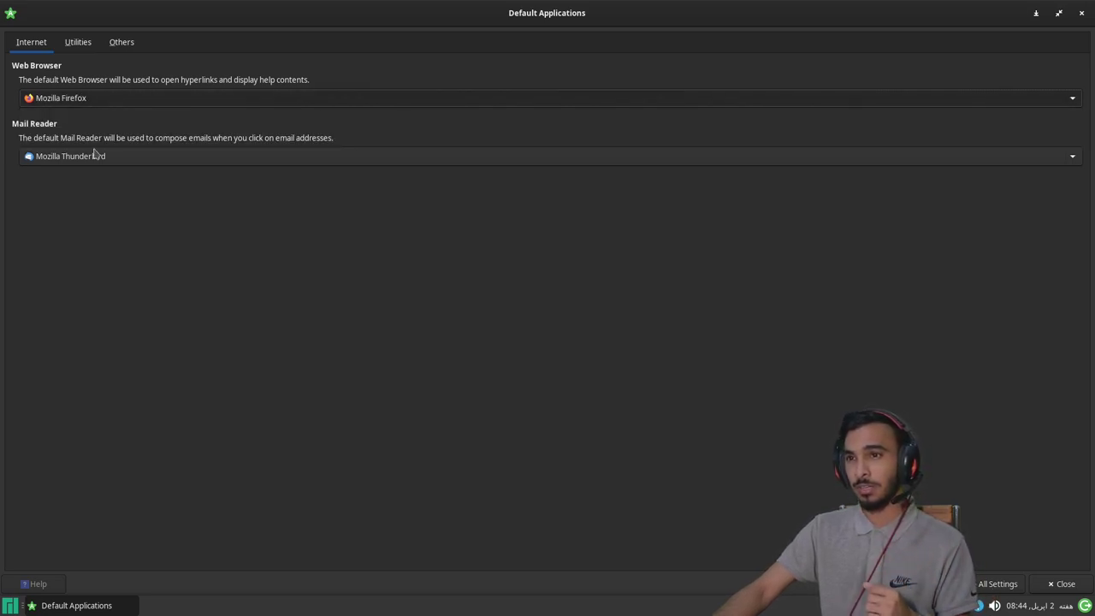
pyautogui.click(100, 159)
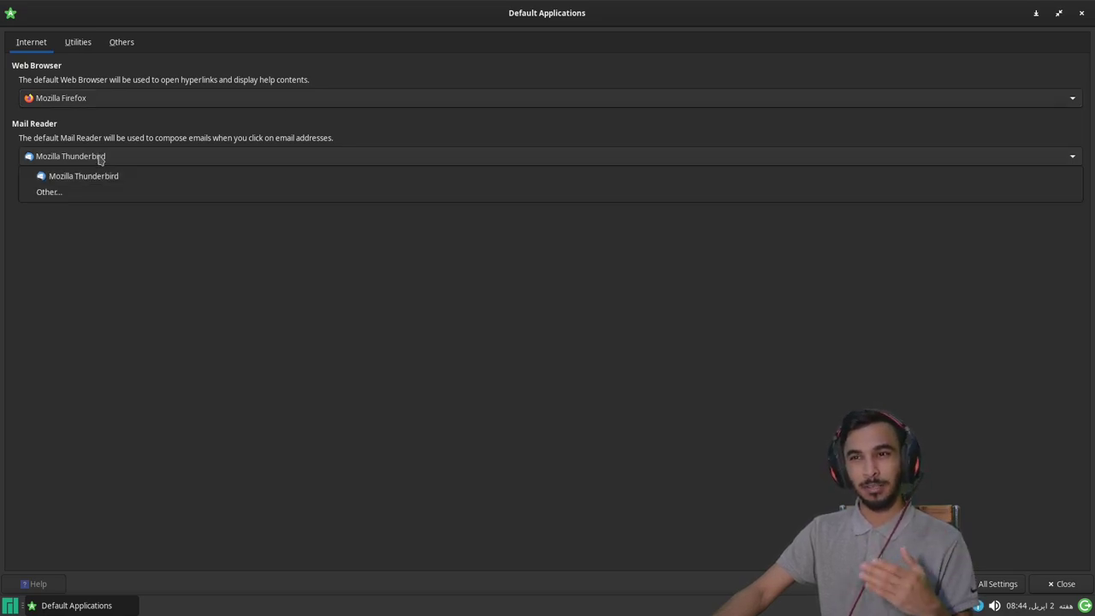
pyautogui.click(100, 157)
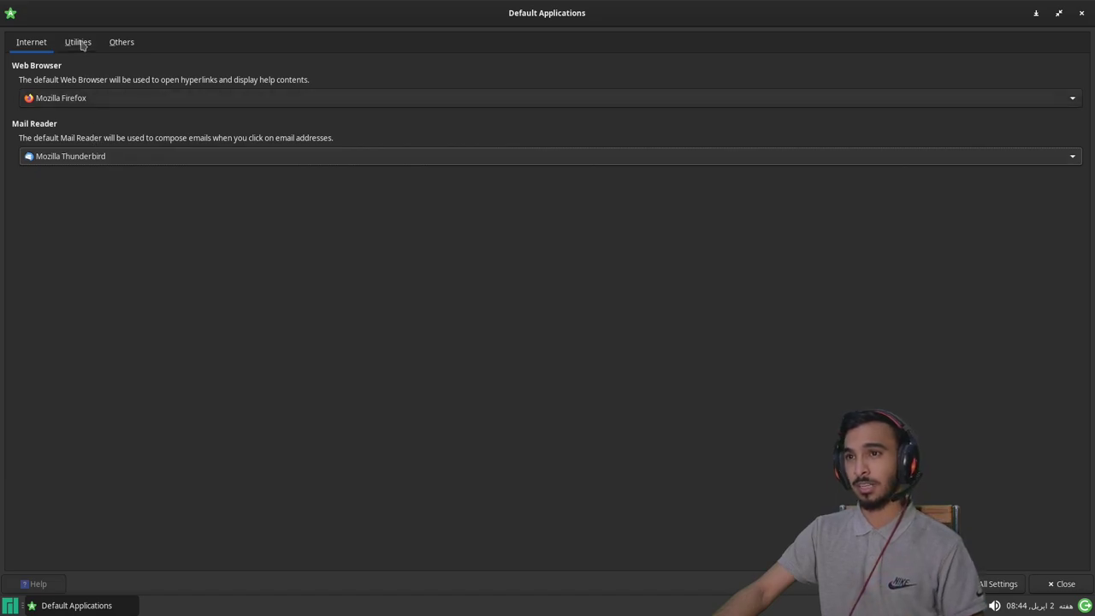
# View the available default choices for the file manager and the terminal emulator.
pyautogui.click(83, 45)
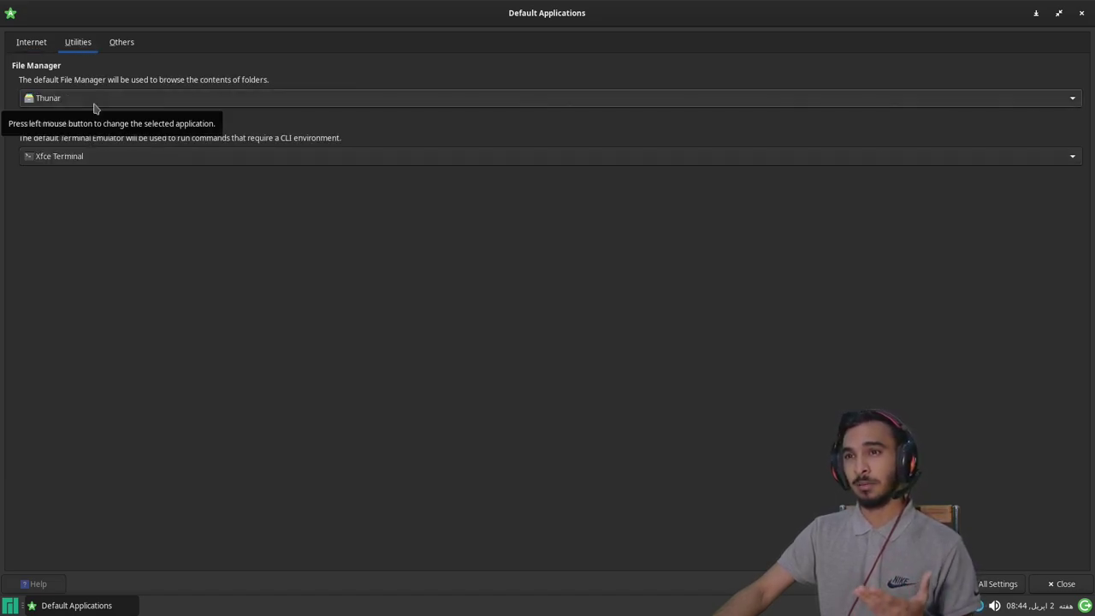
pyautogui.click(95, 101)
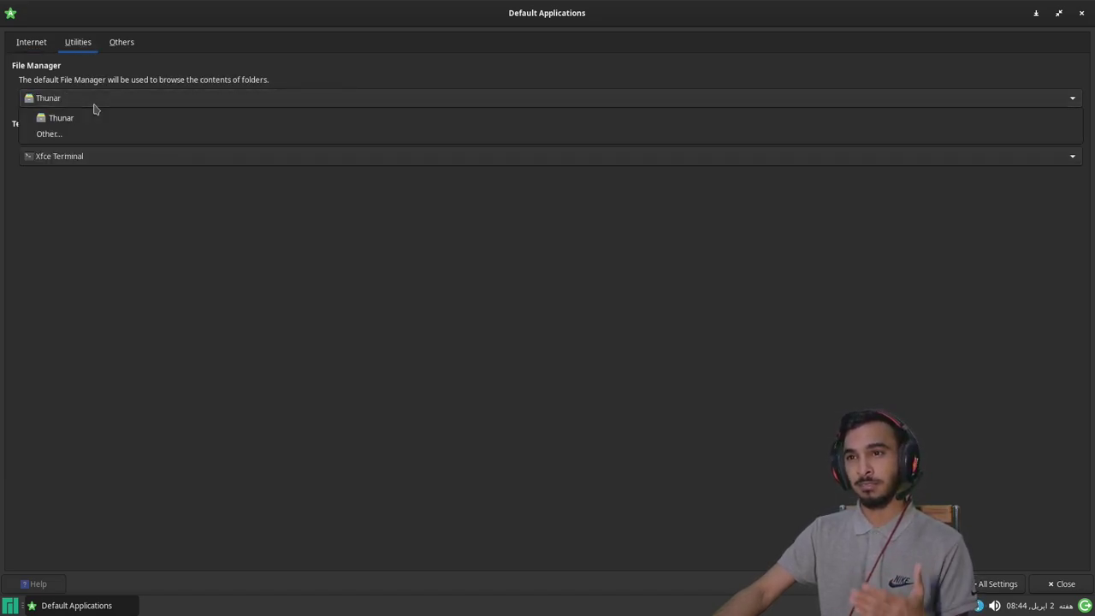
pyautogui.click(95, 107)
pyautogui.click(101, 158)
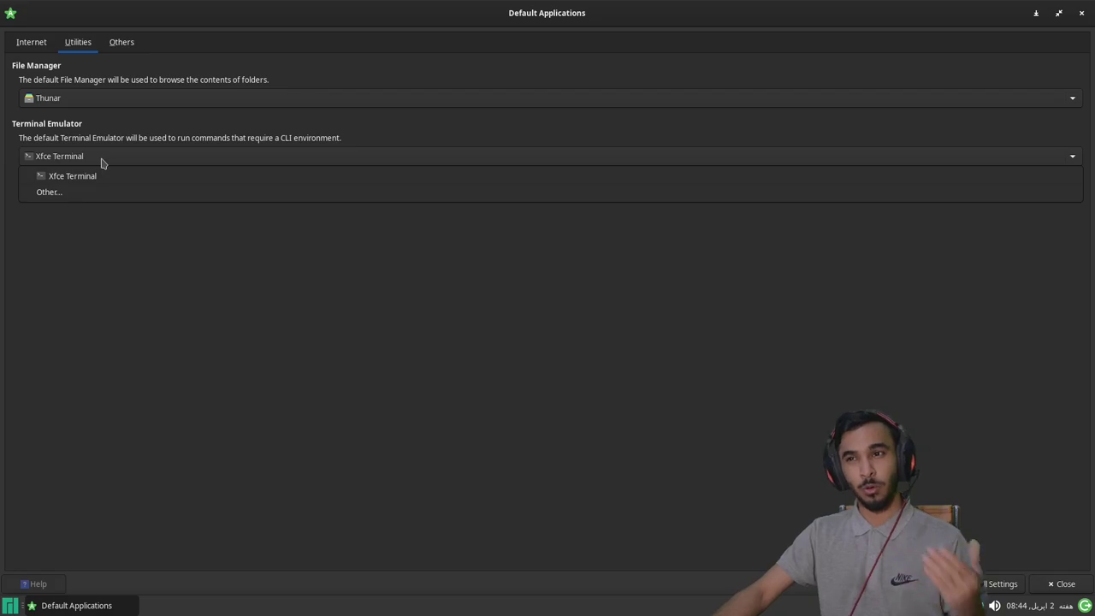
# Look through the default applications listed per MIME type and return to the overview of all settings.
pyautogui.click(122, 48)
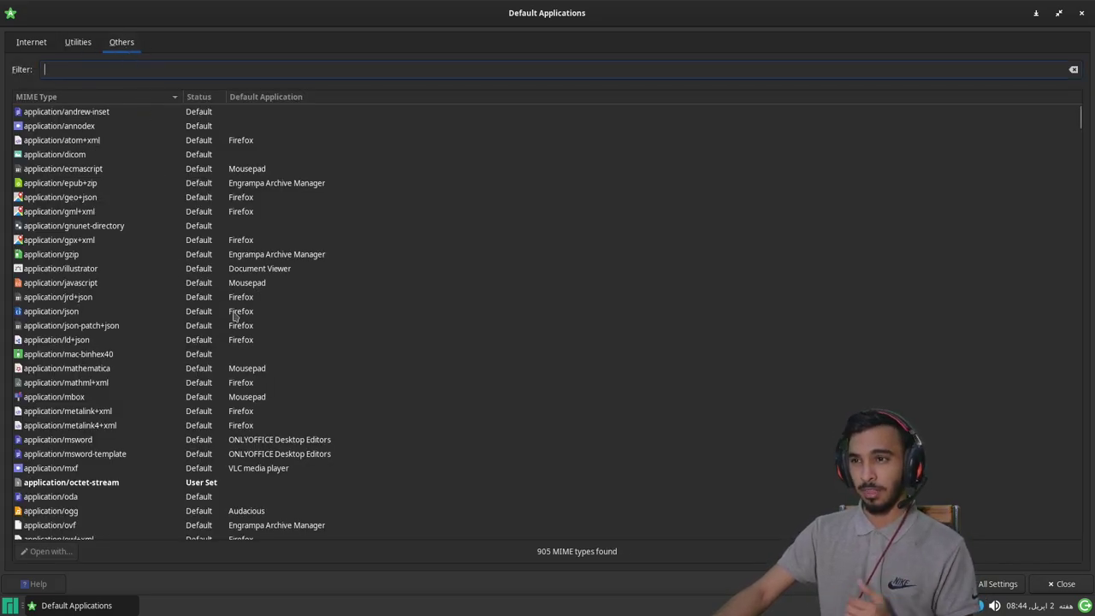
pyautogui.scroll(-8, 234, 315)
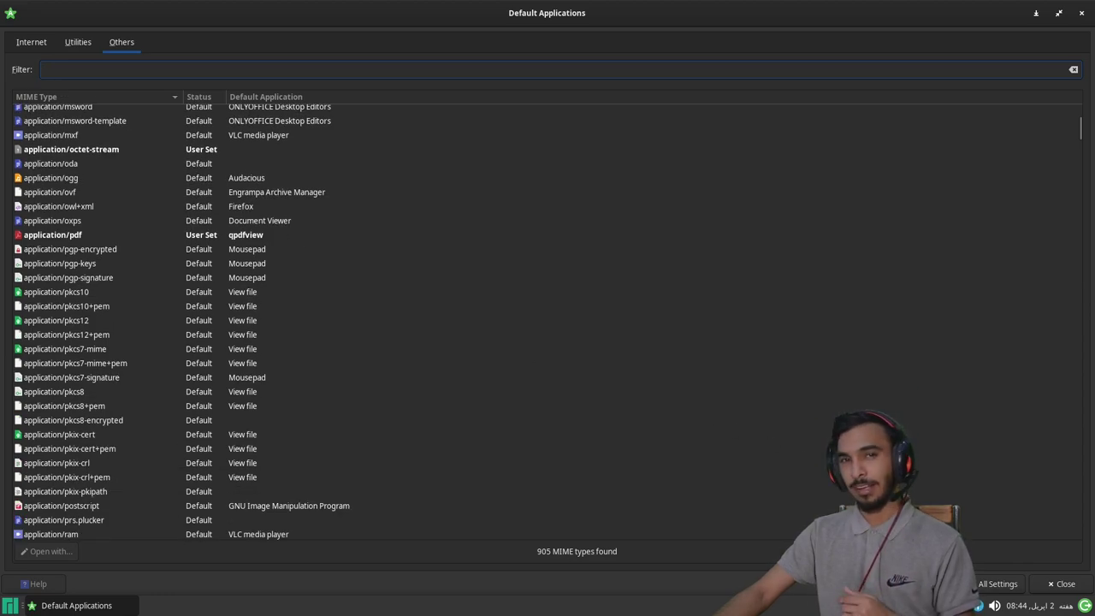
pyautogui.click(997, 584)
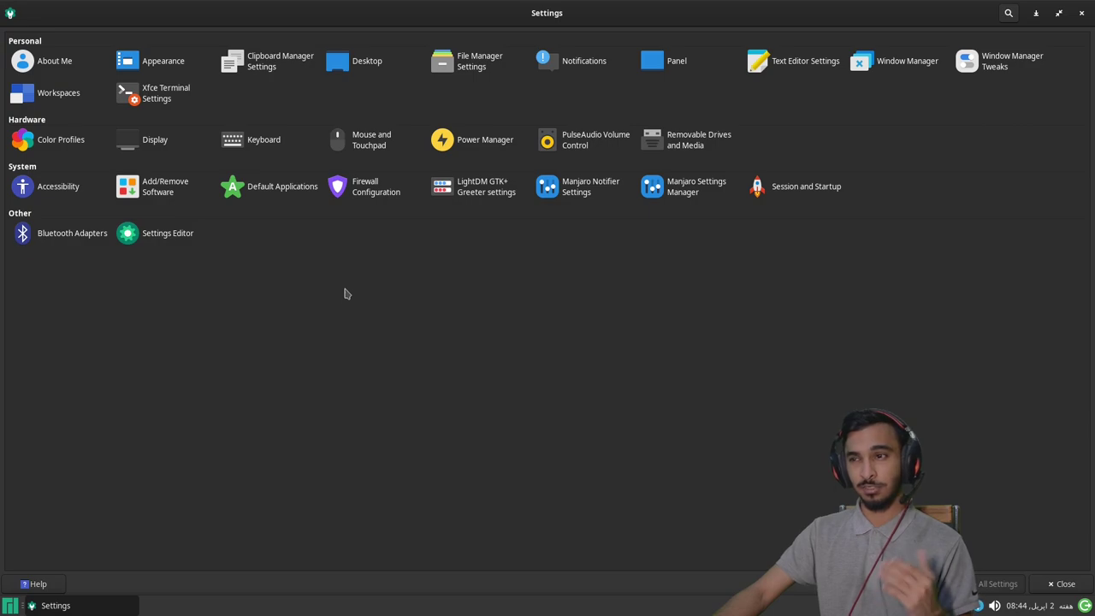
# Open the Firewall Configuration, entering the account password to authenticate.
pyautogui.click(364, 189)
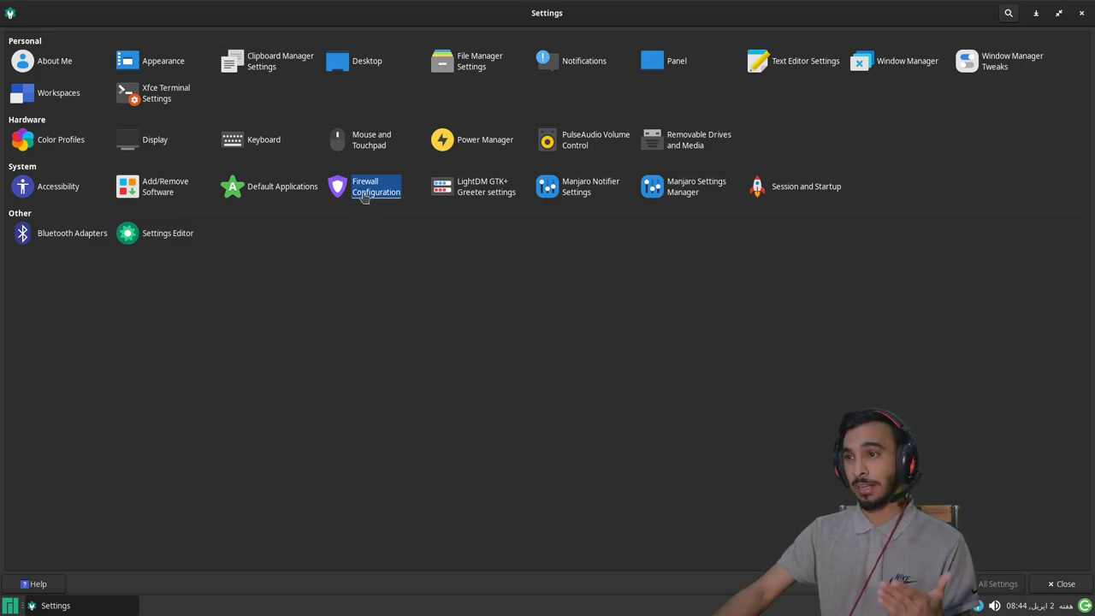
pyautogui.write('••••')
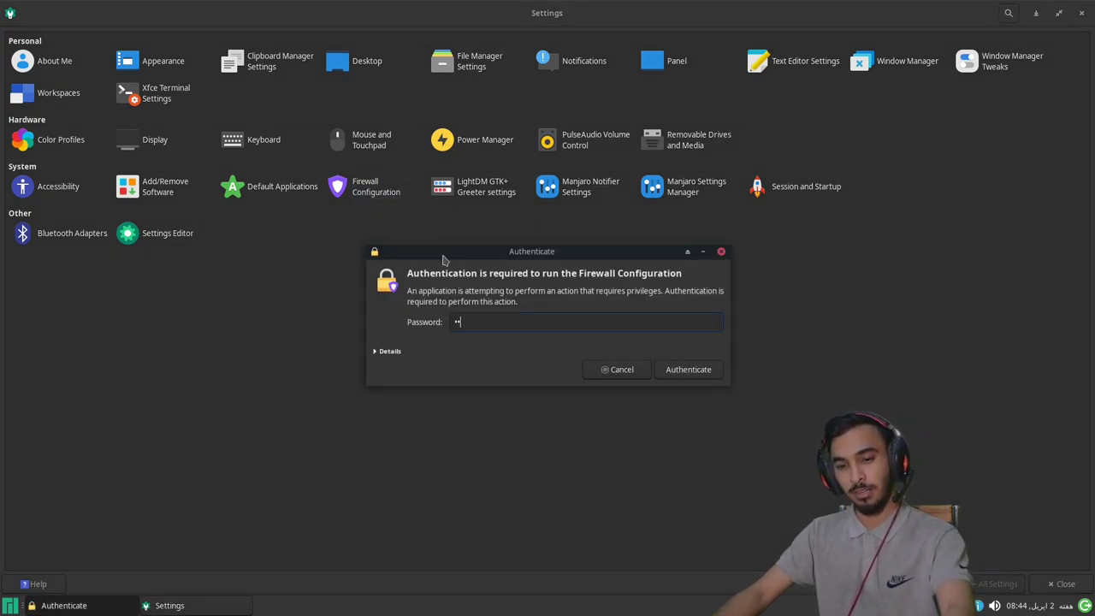
pyautogui.press('Return')
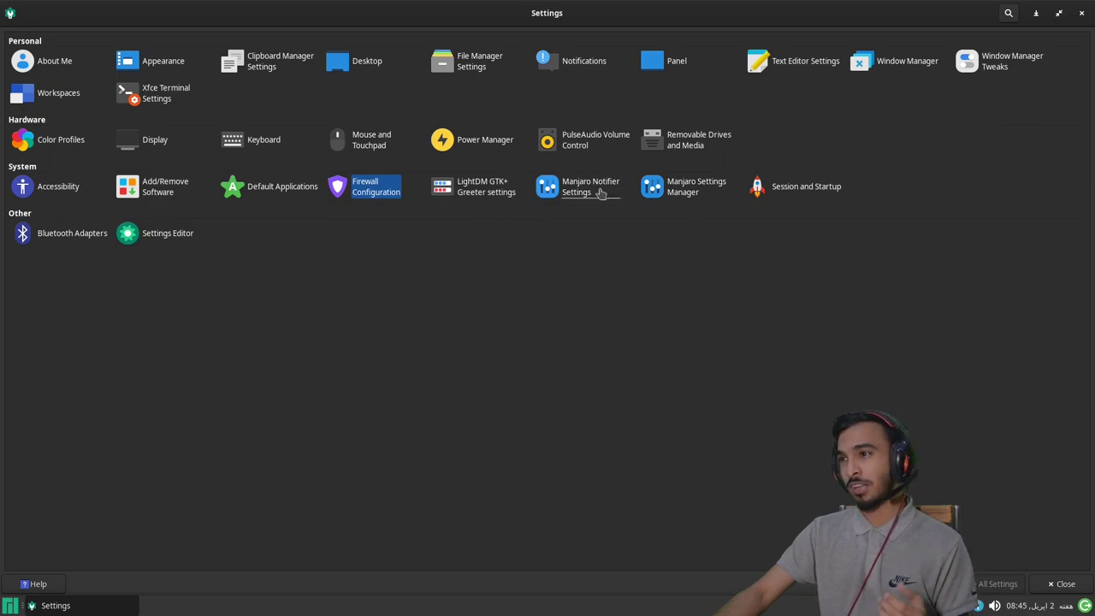
# Open the Manjaro Settings Manager and view its list of installable Linux kernels.
pyautogui.click(673, 195)
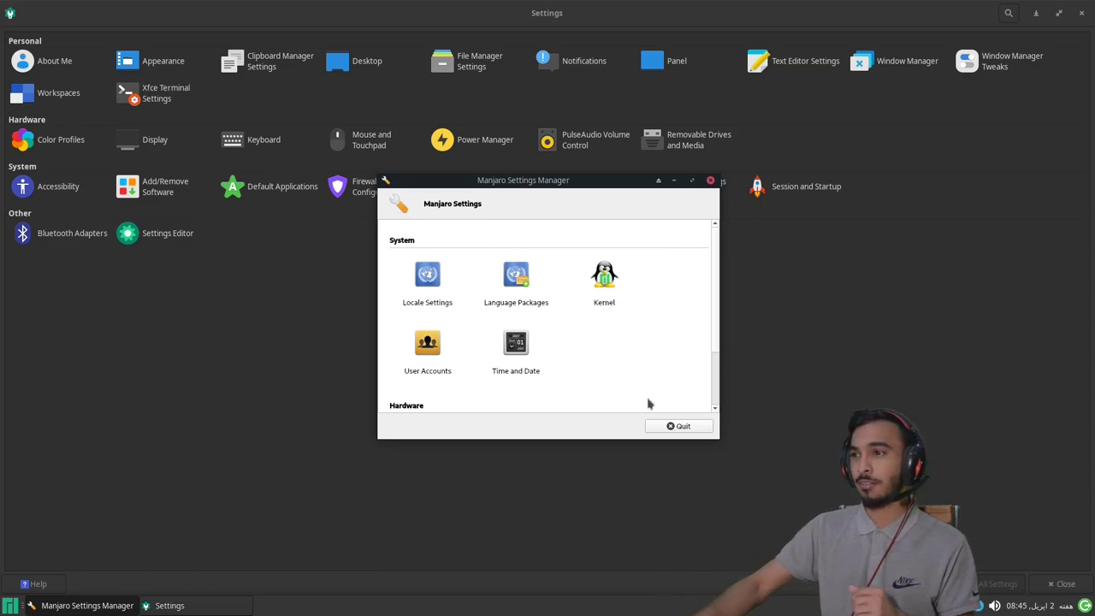
pyautogui.click(601, 296)
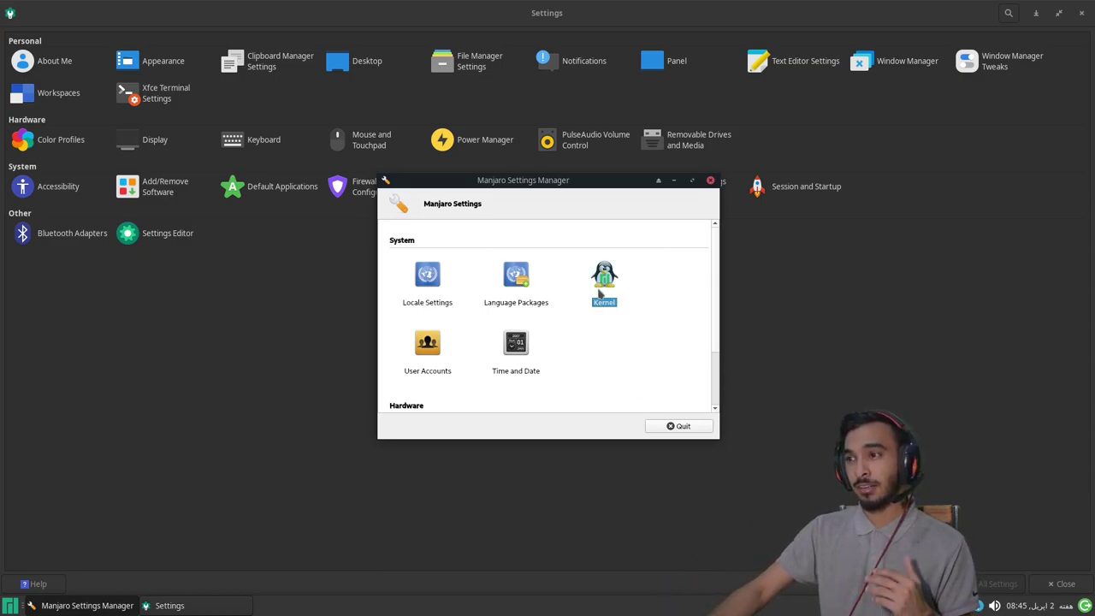
pyautogui.doubleClick(599, 290)
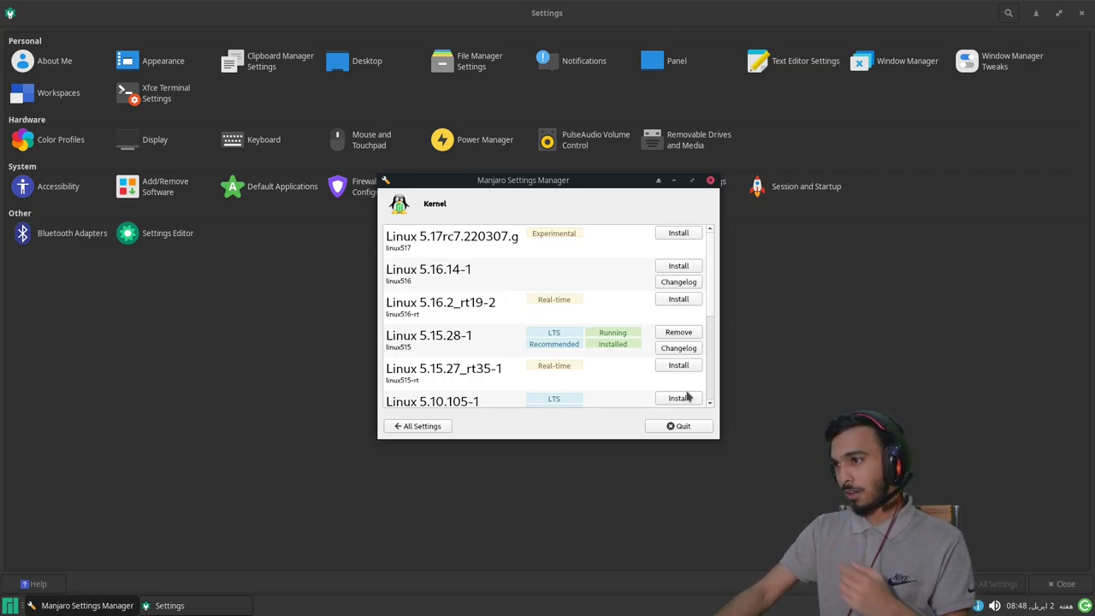
# Leave the kernel list, view the Language Packages page and return to the Manjaro settings overview.
pyautogui.click(421, 426)
pyautogui.click(513, 286)
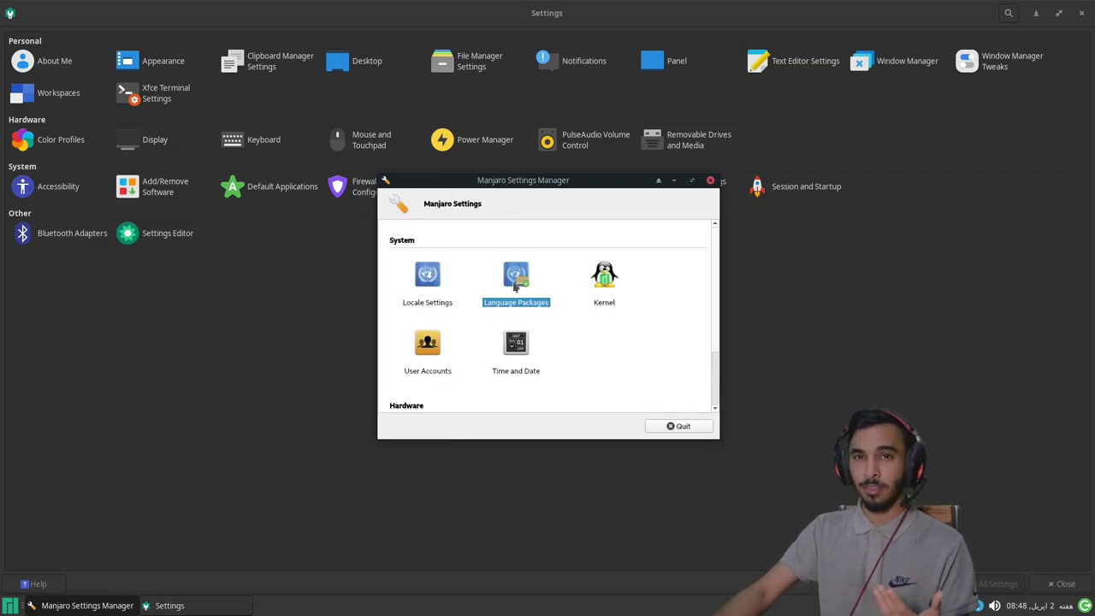
pyautogui.click(421, 425)
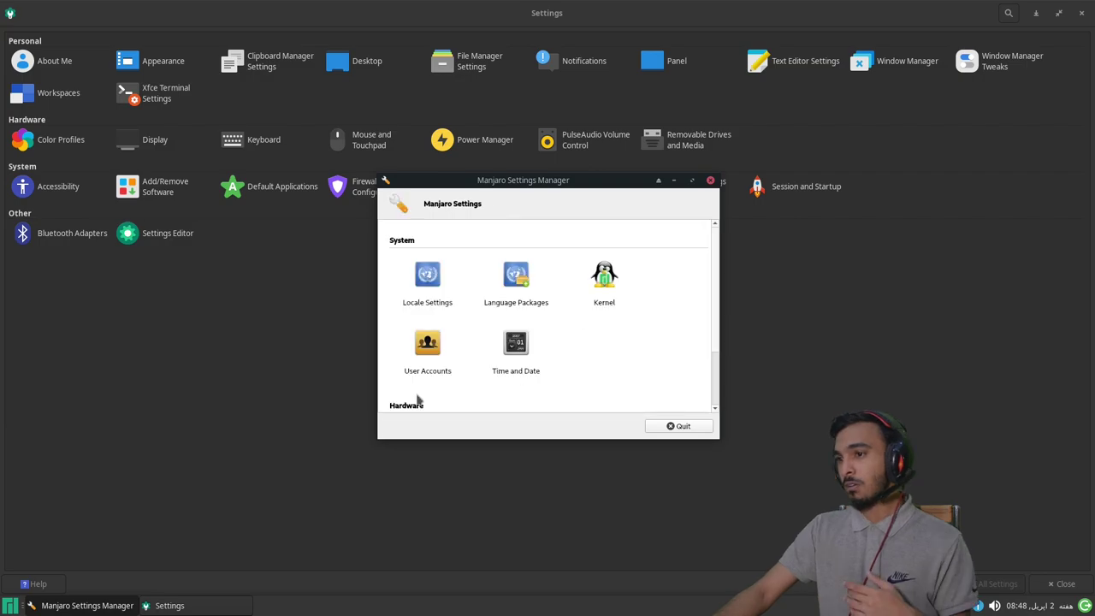
# Remove the Urdu (Pakistan) ur_PK locale from the system locales and apply the change, authenticating with the account password.
pyautogui.click(425, 281)
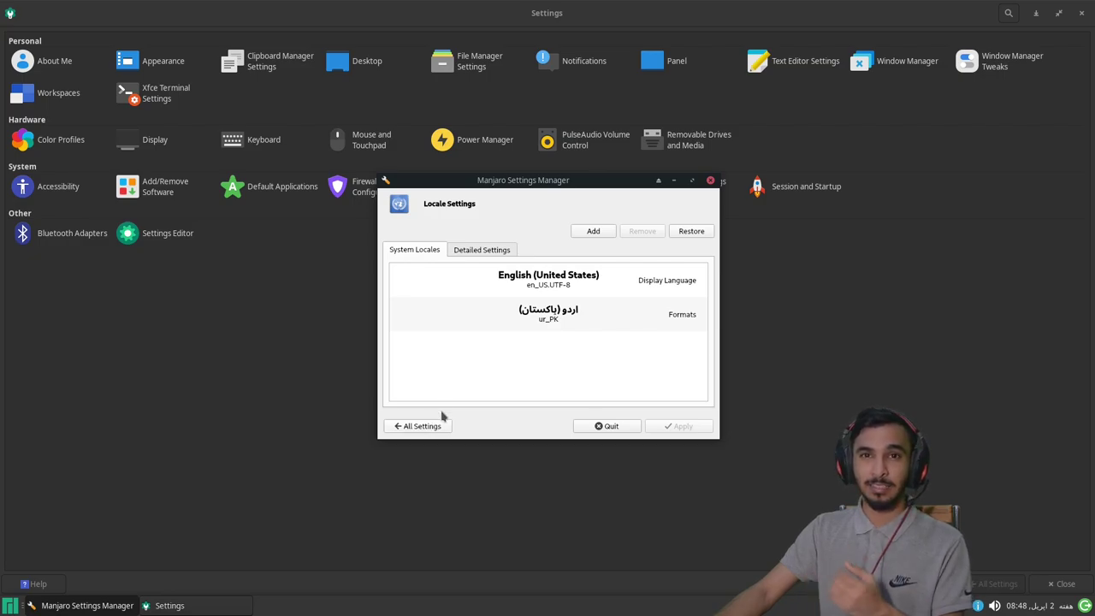
pyautogui.click(533, 315)
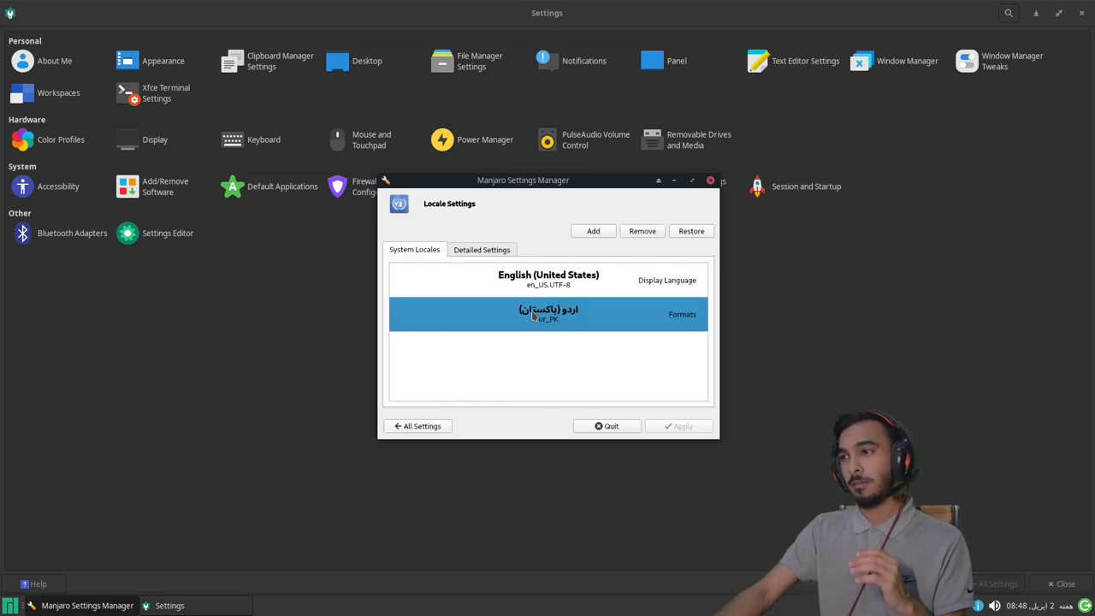
pyautogui.rightClick(608, 327)
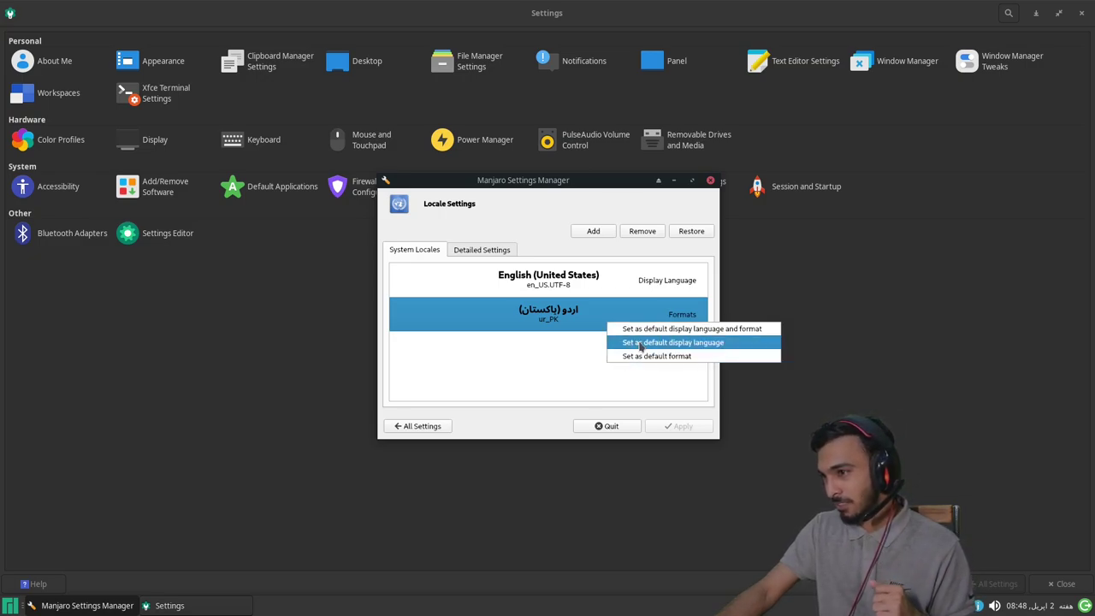
pyautogui.click(544, 349)
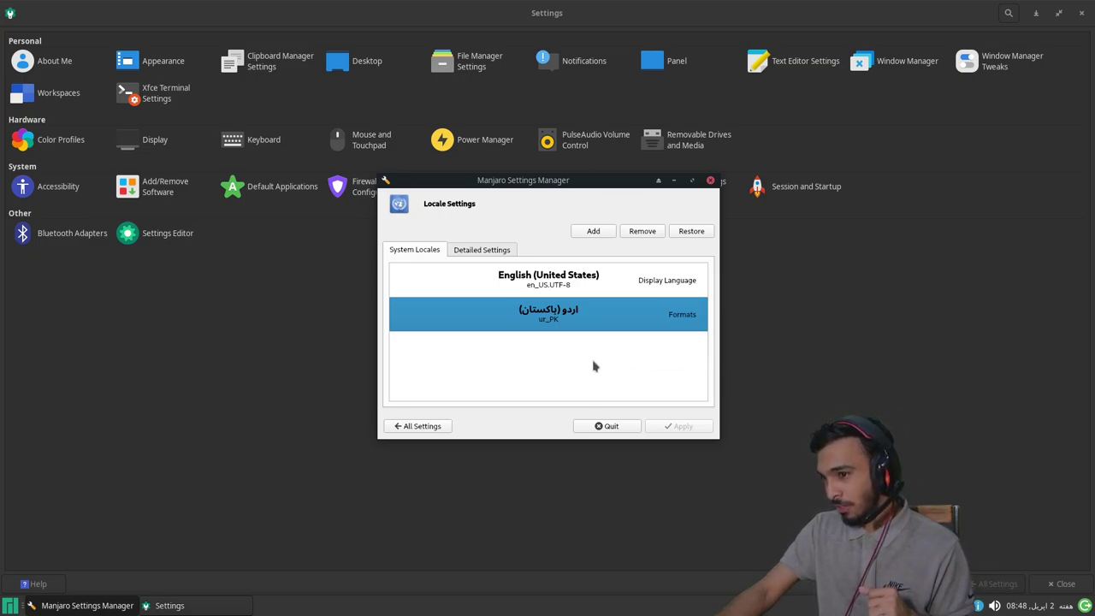
pyautogui.click(637, 235)
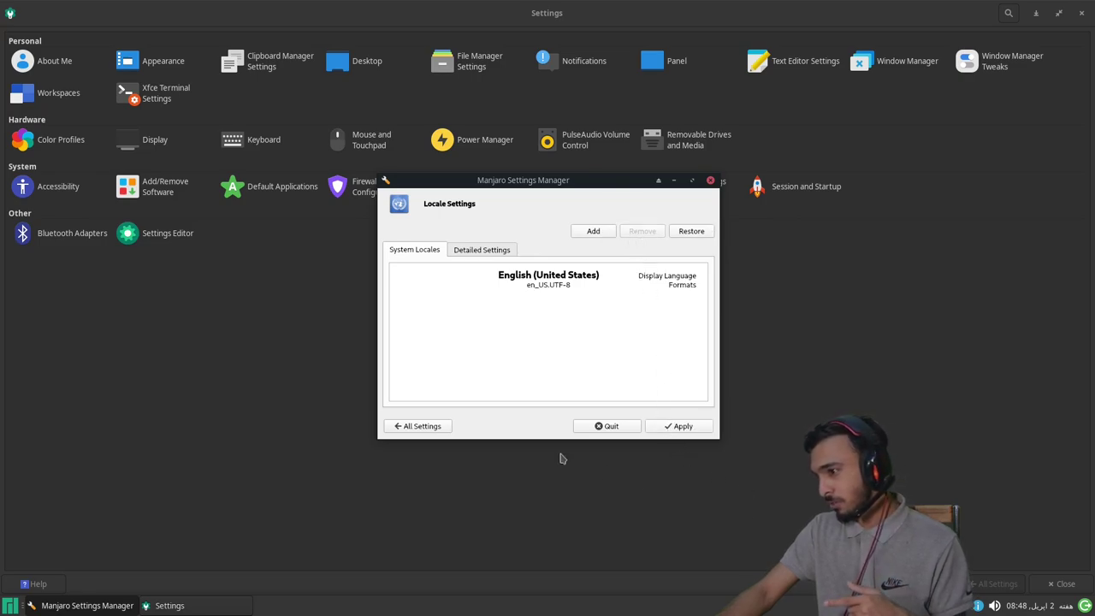
pyautogui.click(694, 428)
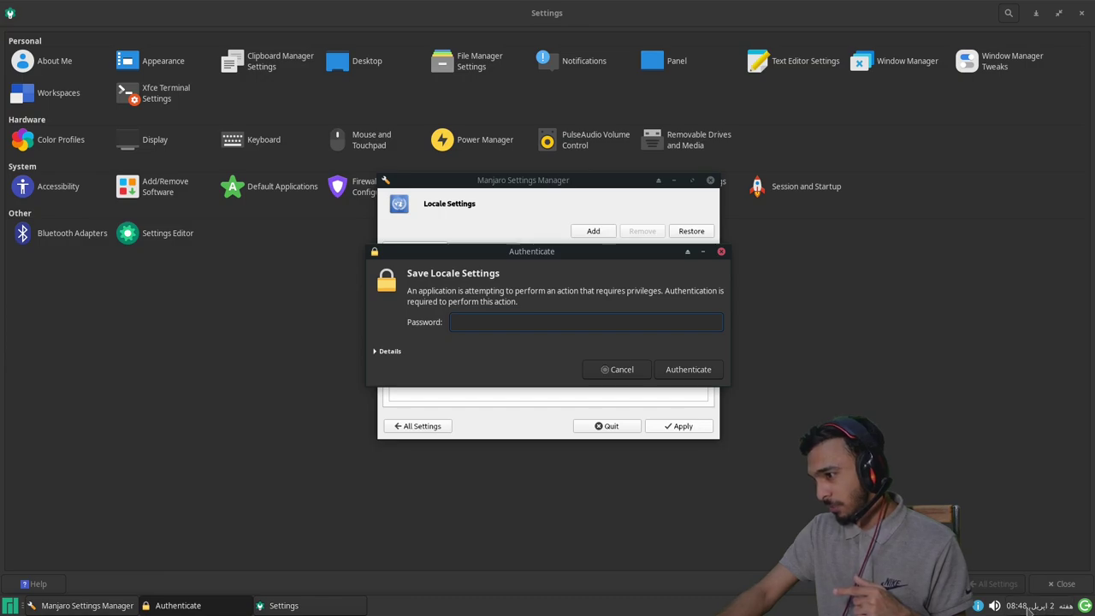
pyautogui.write('****')
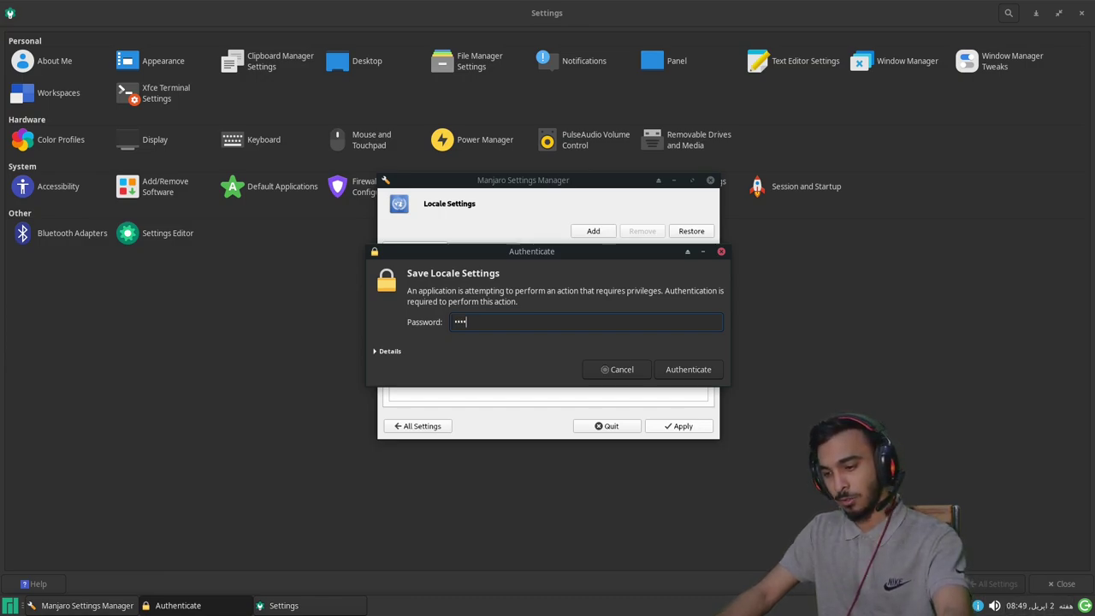
pyautogui.press('Return')
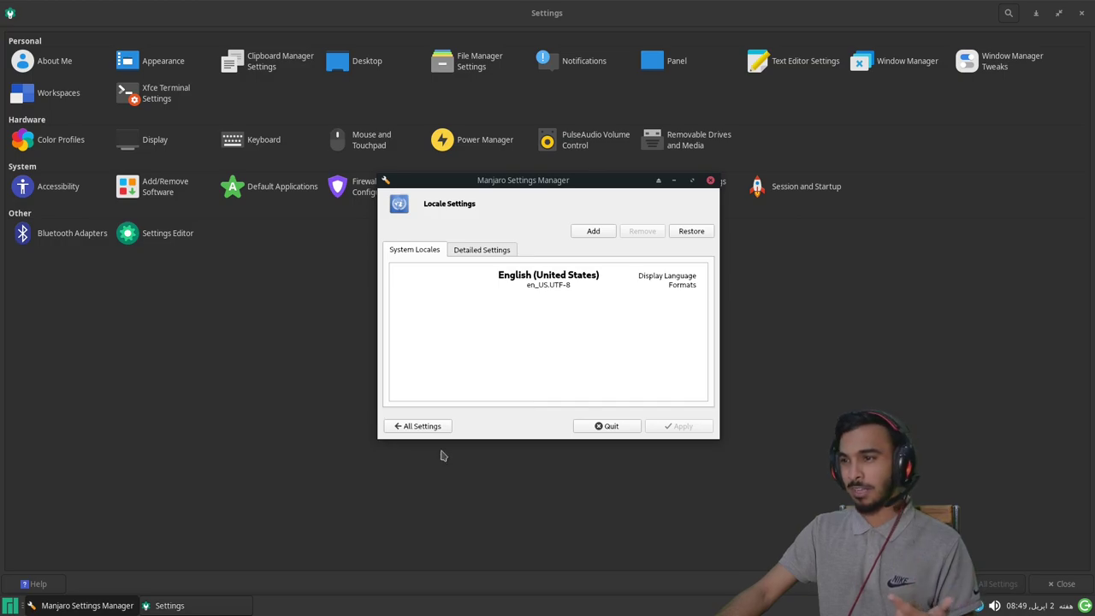
# Check the language of the calendar belonging to the desktop clock, and close it.
pyautogui.click(1022, 606)
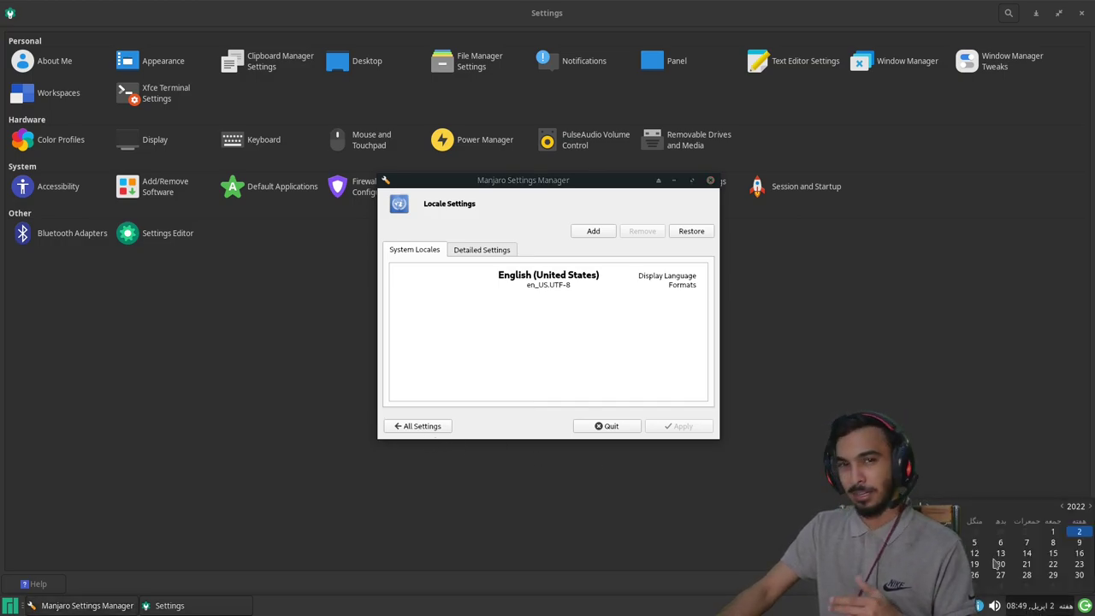
pyautogui.click(515, 370)
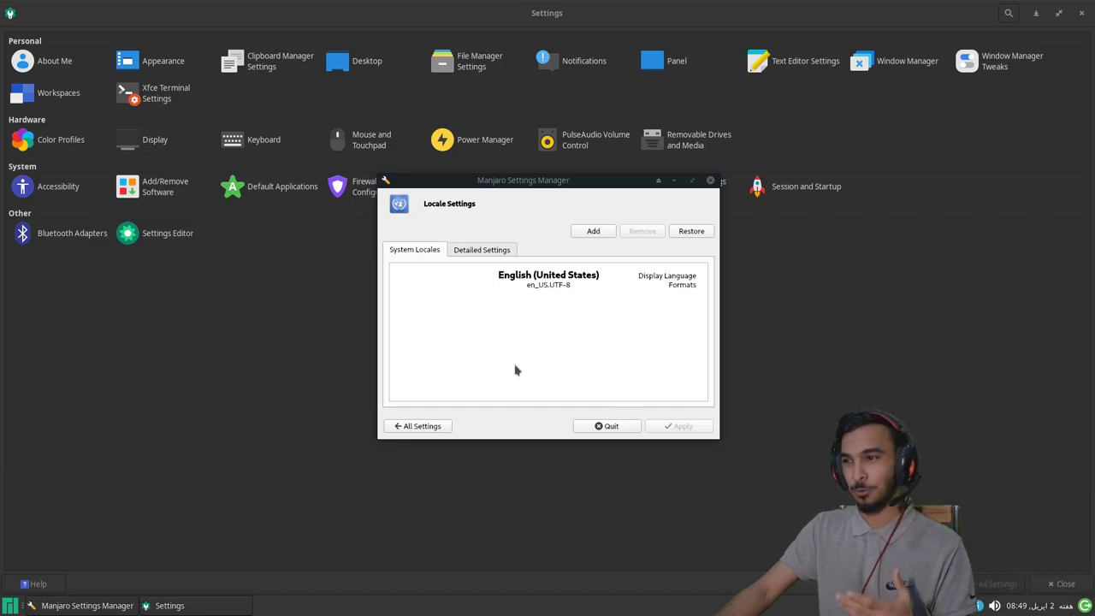
# Leave the locale settings, open Hardware Configuration and enlarge its window to view the full driver list.
pyautogui.click(417, 426)
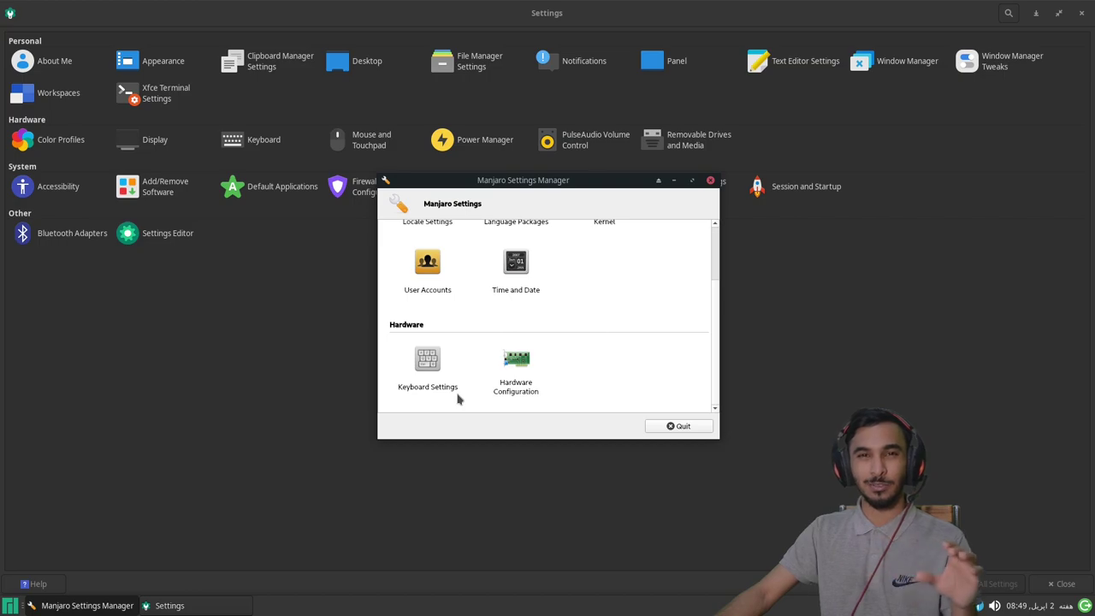
pyautogui.click(515, 370)
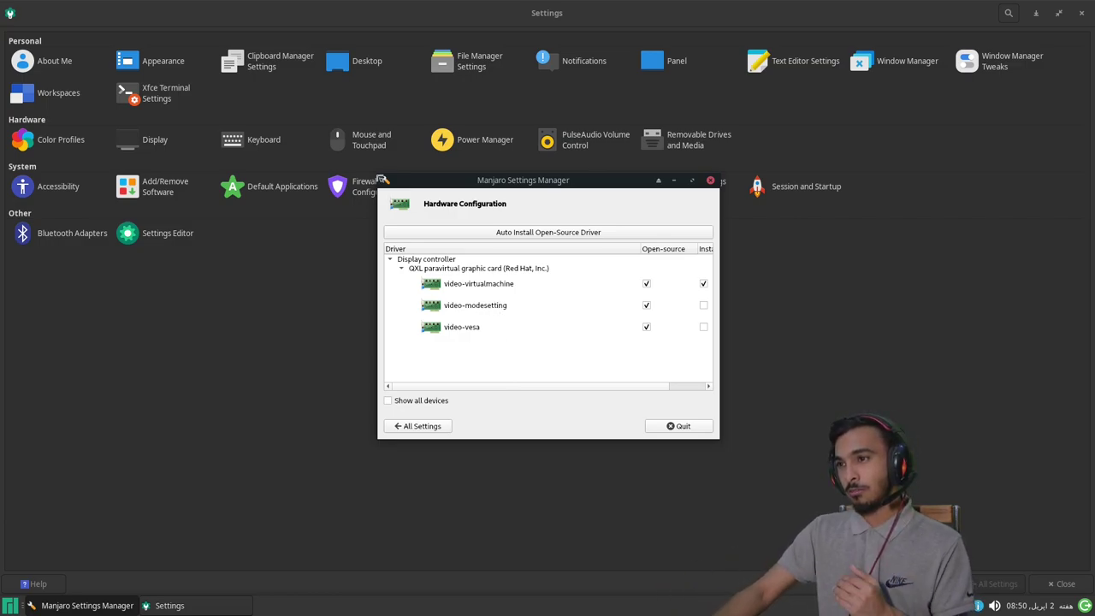
pyautogui.moveTo(378, 175); pyautogui.dragTo(189, 109)
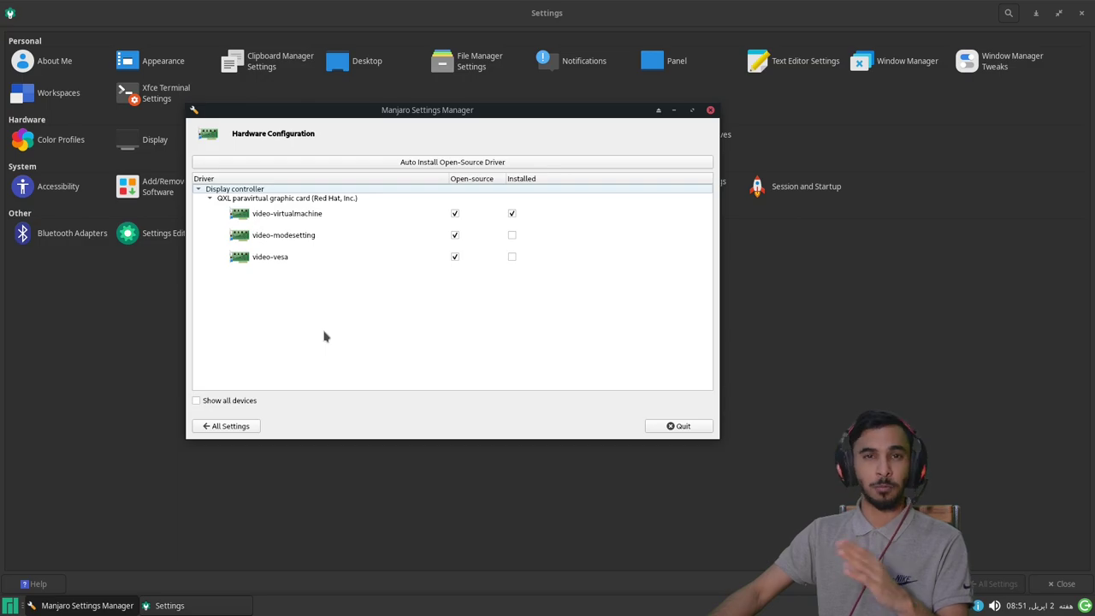
# Show all hardware devices, expand the Network controller, Multimedia controller and Unclassified device groups to view their entries, and close the settings windows.
pyautogui.click(224, 402)
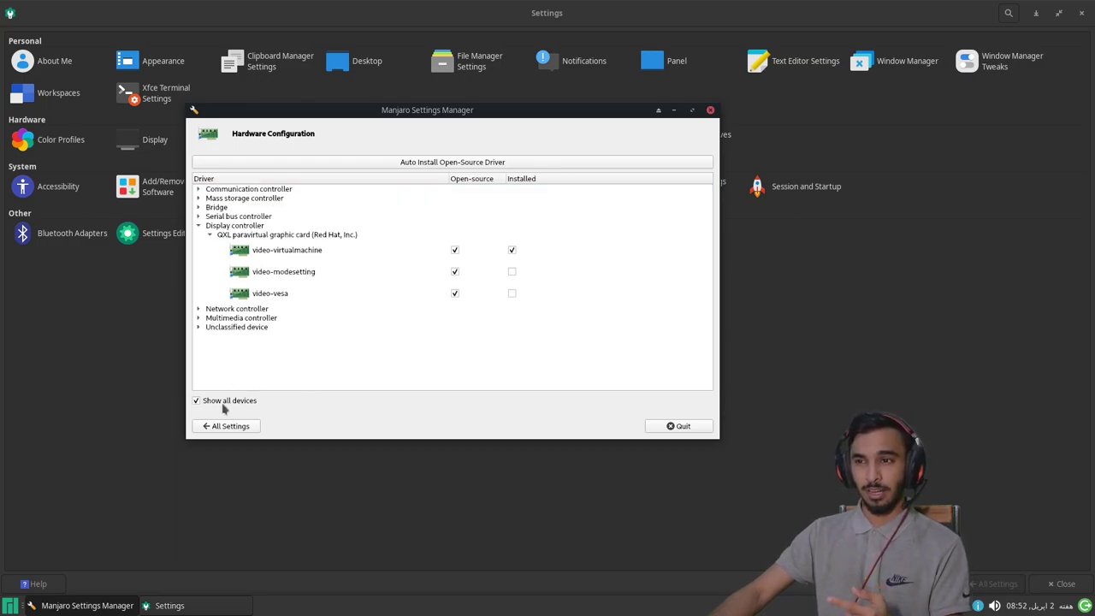
pyautogui.doubleClick(218, 310)
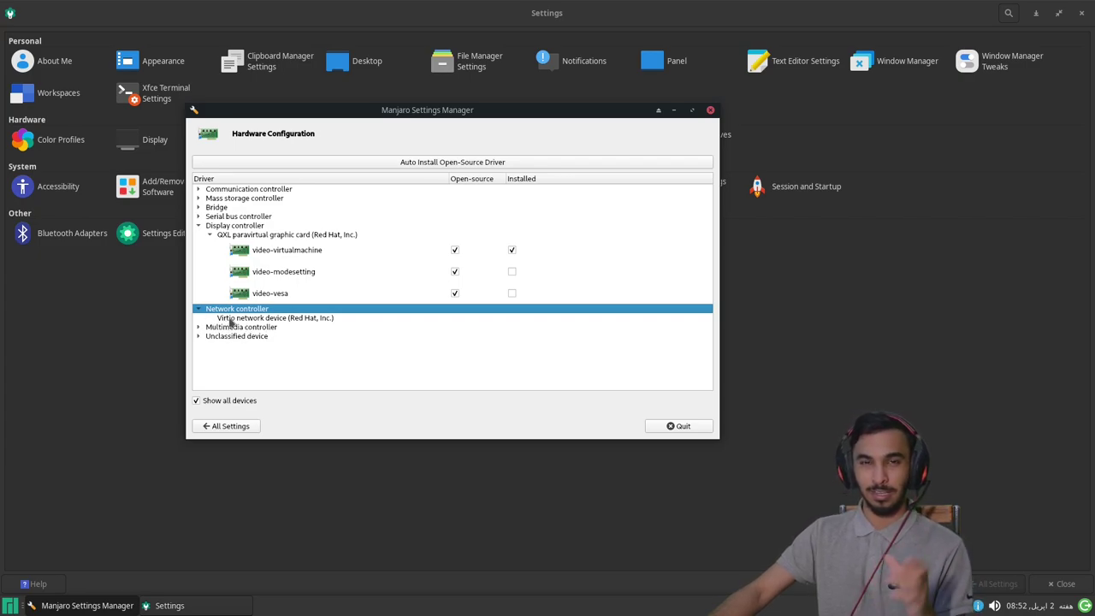
pyautogui.click(231, 327)
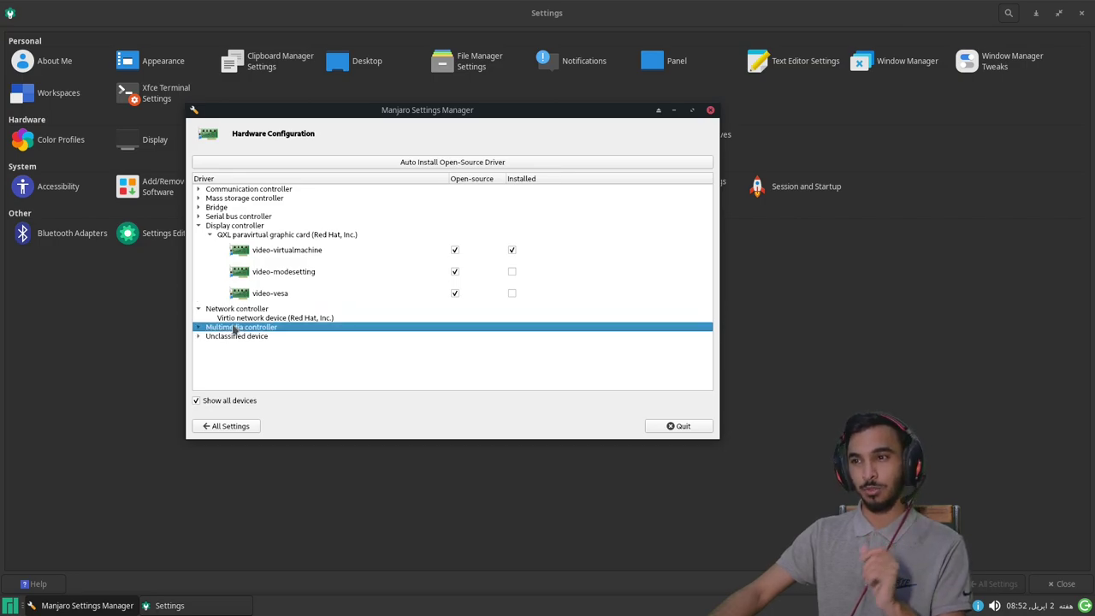
pyautogui.click(232, 344)
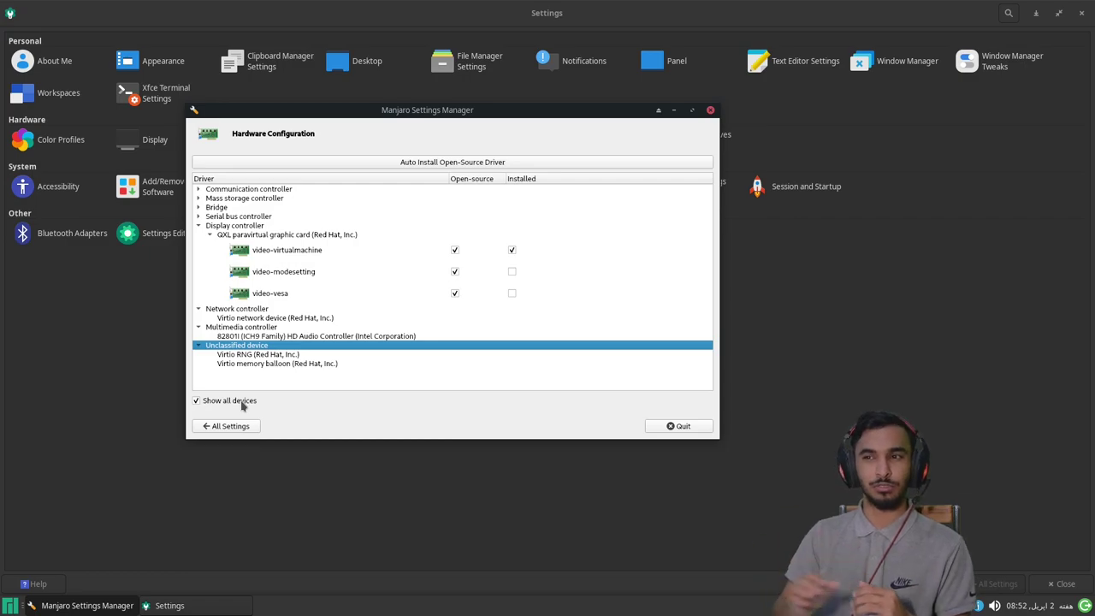
pyautogui.click(229, 425)
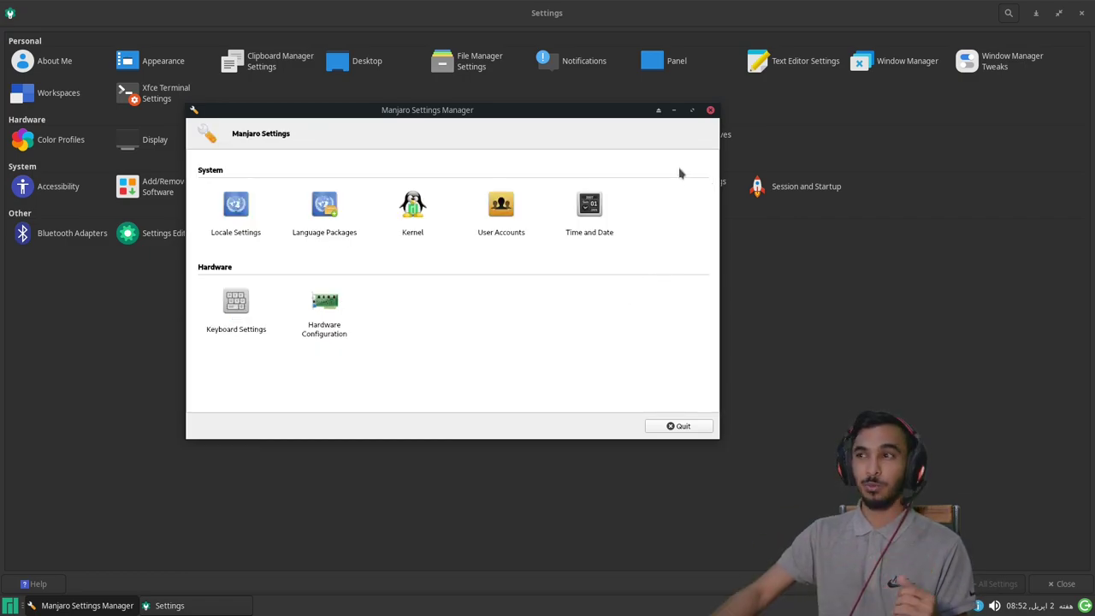
pyautogui.click(710, 111)
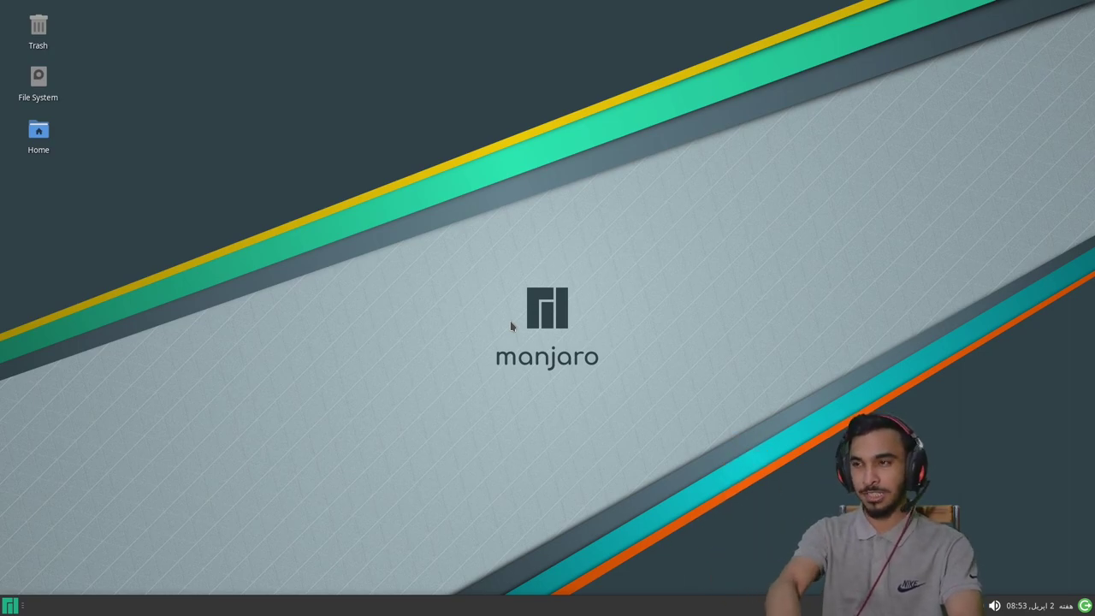
# Bring up the drop-down terminal, list the home folder with ls, and toggle the terminal's visibility, leaving it hidden.
pyautogui.press('F12')
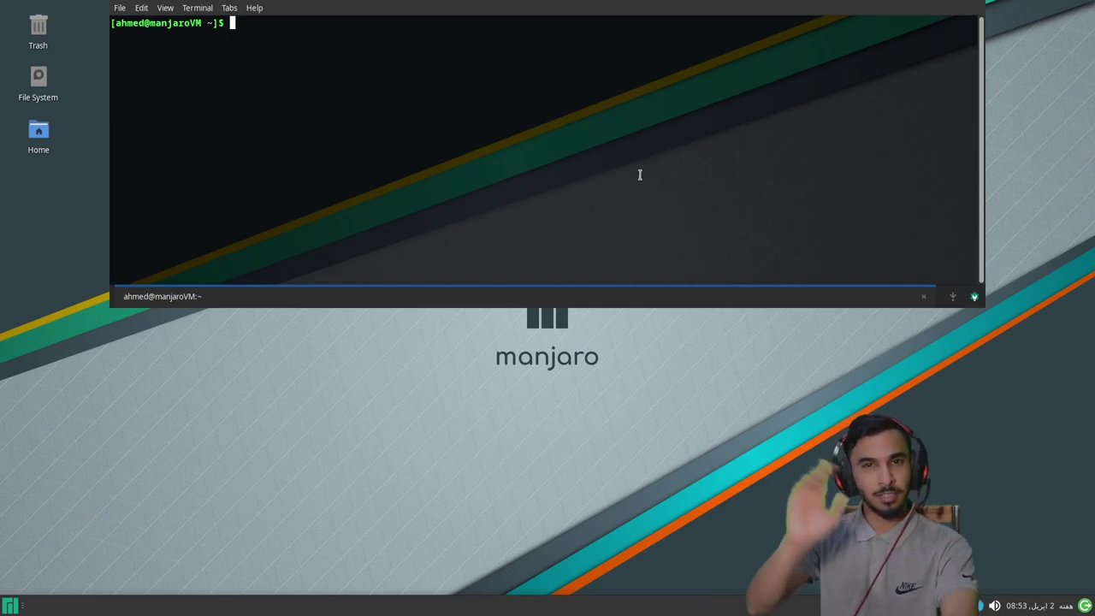
pyautogui.write('ls')
pyautogui.press('Return')
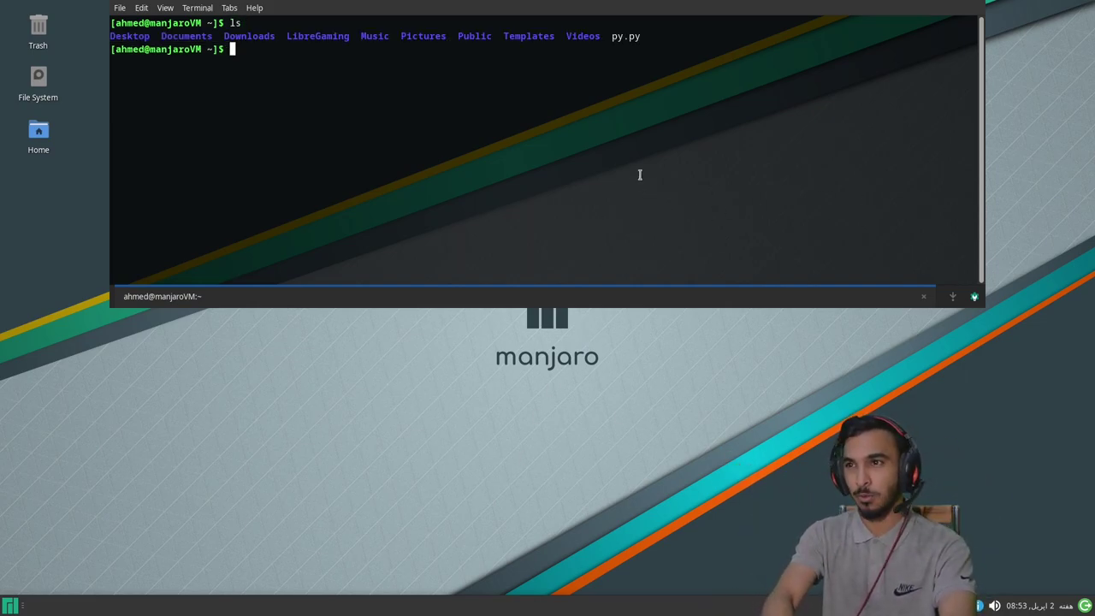
pyautogui.press('F12')
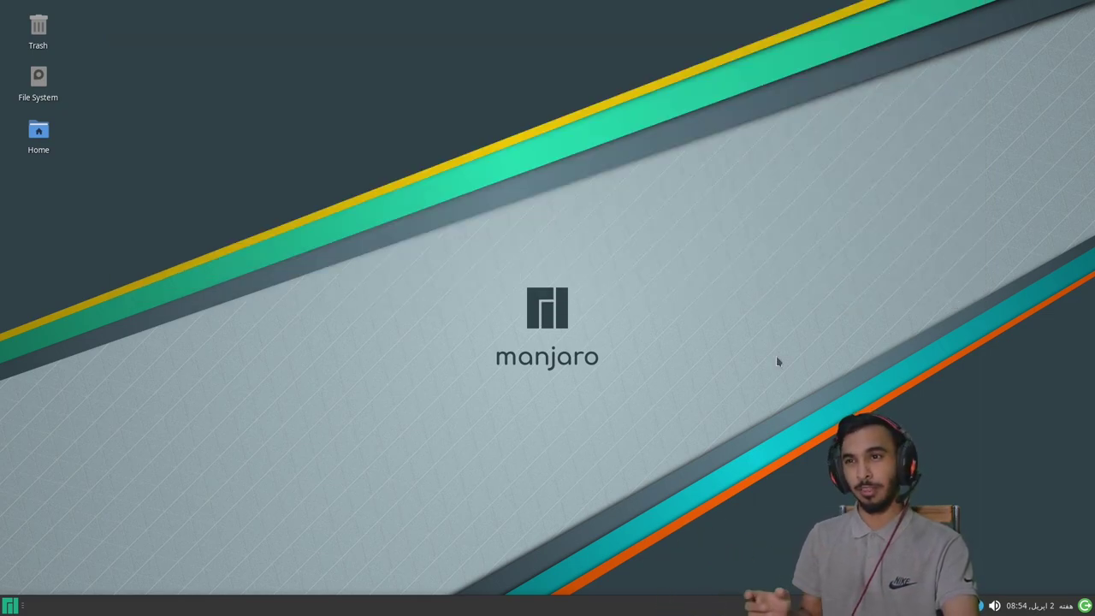
pyautogui.press('F12')
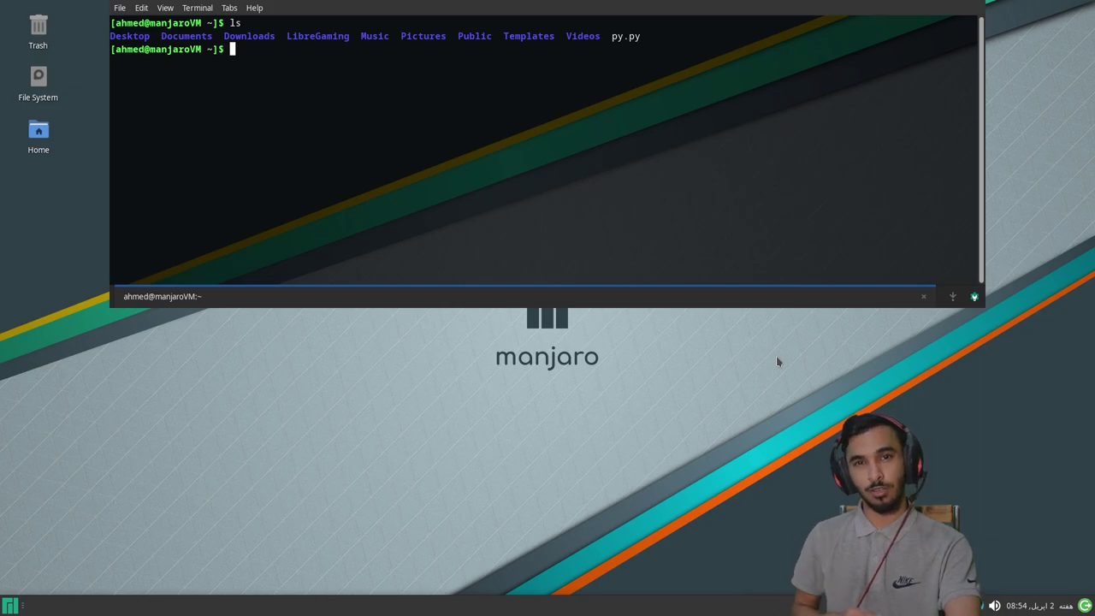
pyautogui.press('F12')
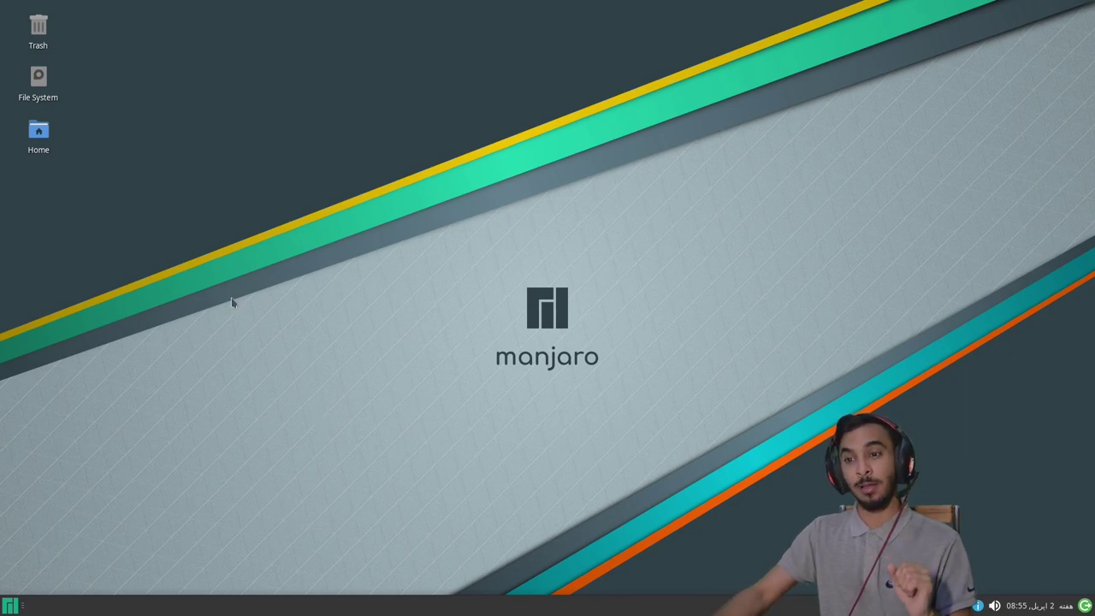
# Open the desktop's applications menu.
pyautogui.click(10, 606)
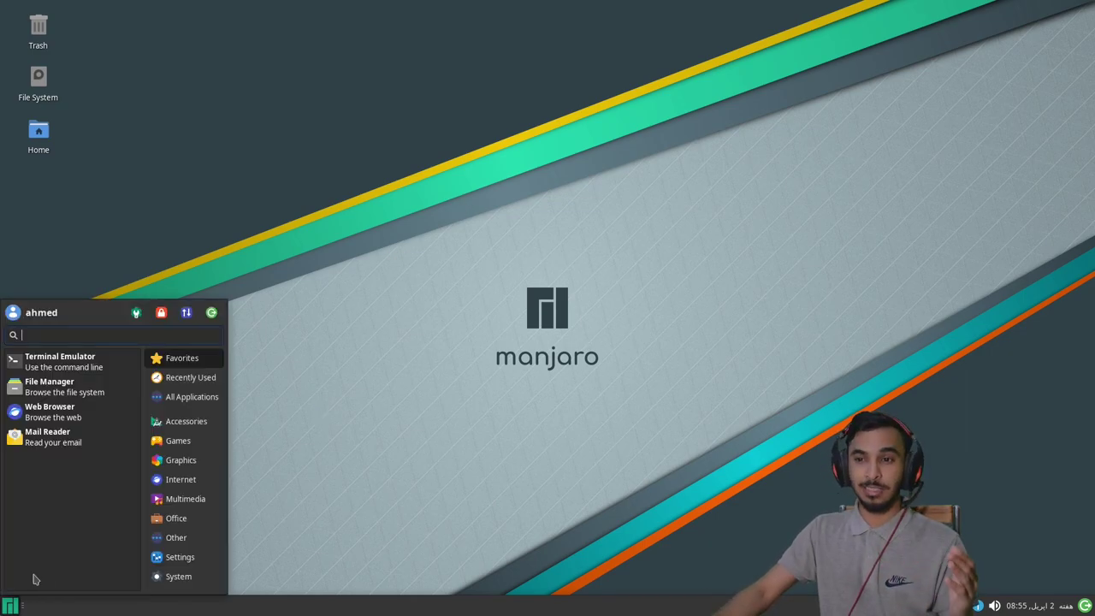